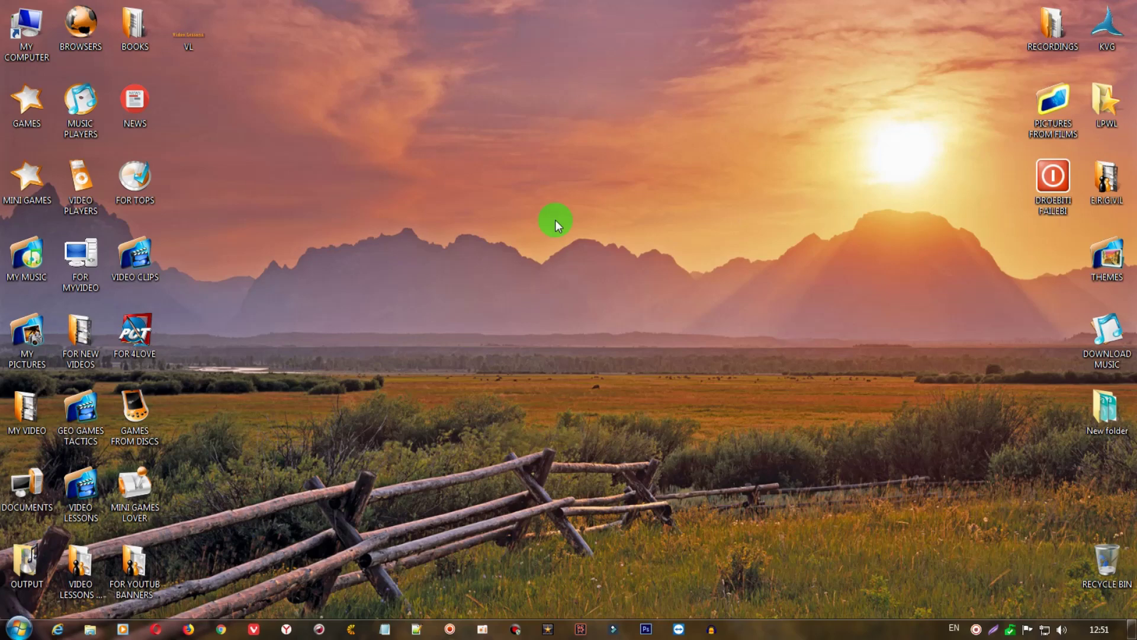
Step: Open Filmora in Full Feature Mode and import the Wildlife video from the Sample Videos folder
{"action": "left_click", "coordinate": [614, 629]}
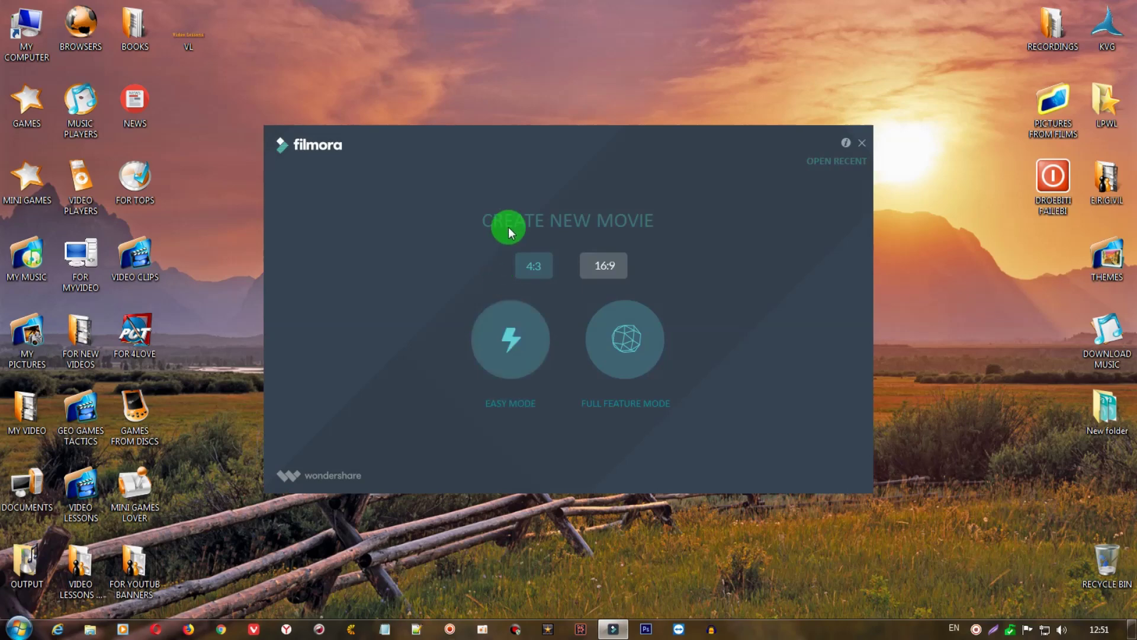
{"action": "left_click", "coordinate": [623, 346]}
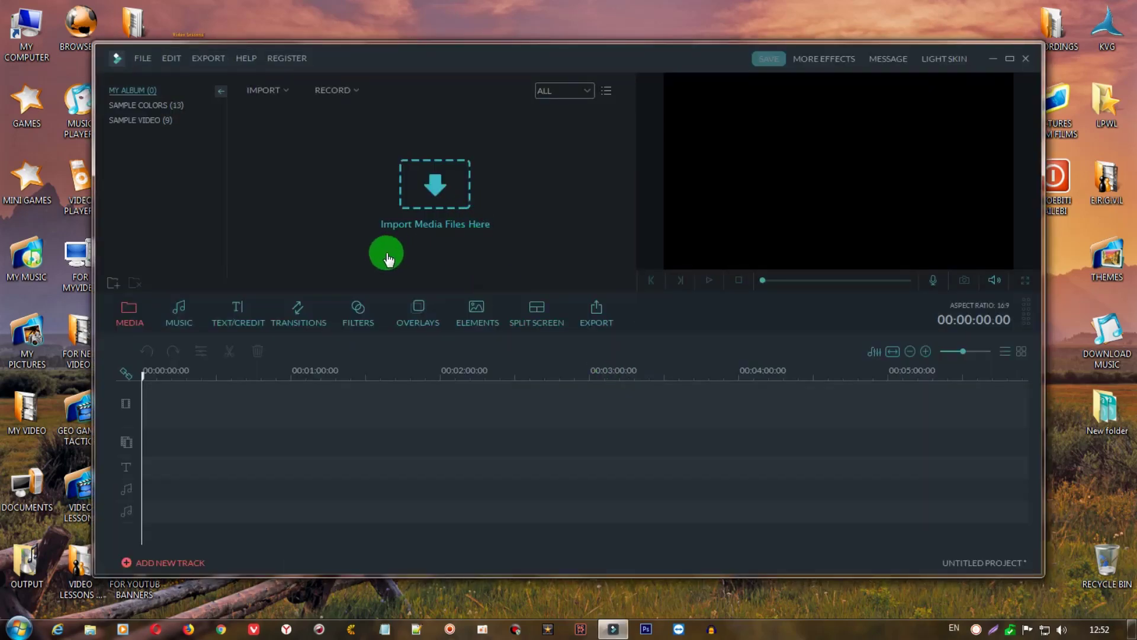
{"action": "left_click", "coordinate": [444, 187]}
{"action": "left_click", "coordinate": [155, 264]}
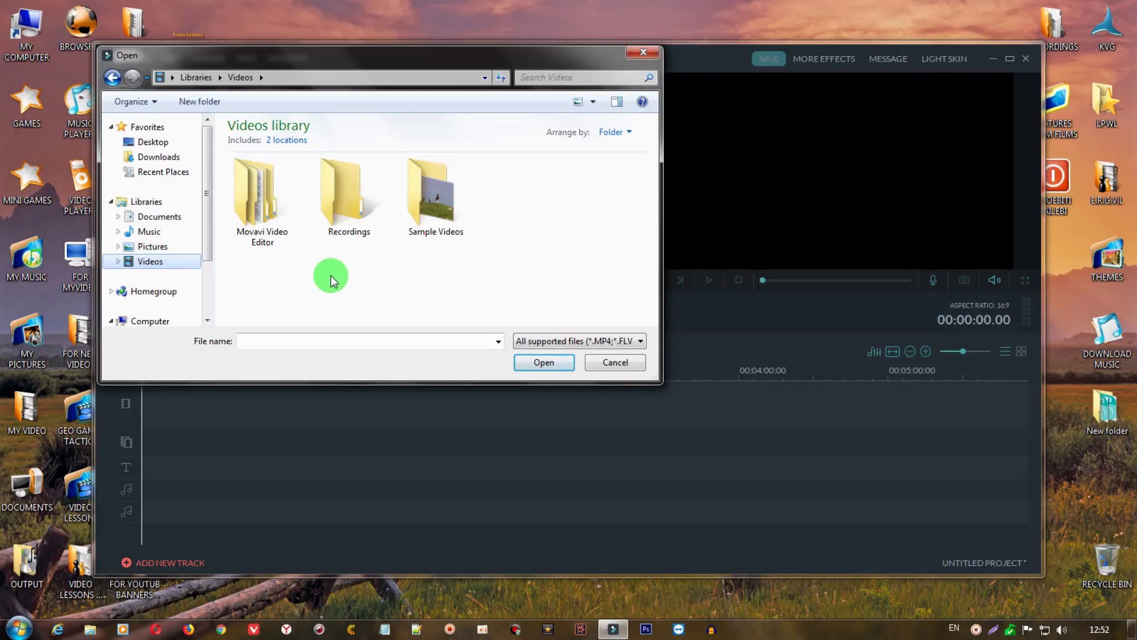
{"action": "double_click", "coordinate": [421, 209]}
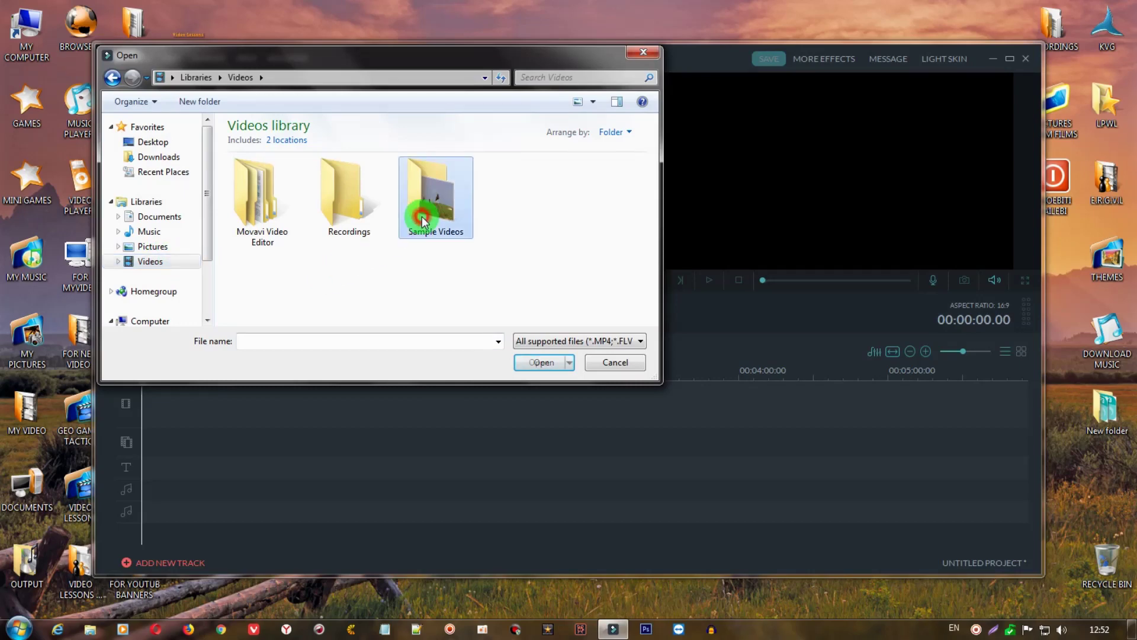
{"action": "left_click", "coordinate": [257, 192]}
{"action": "left_click", "coordinate": [520, 361]}
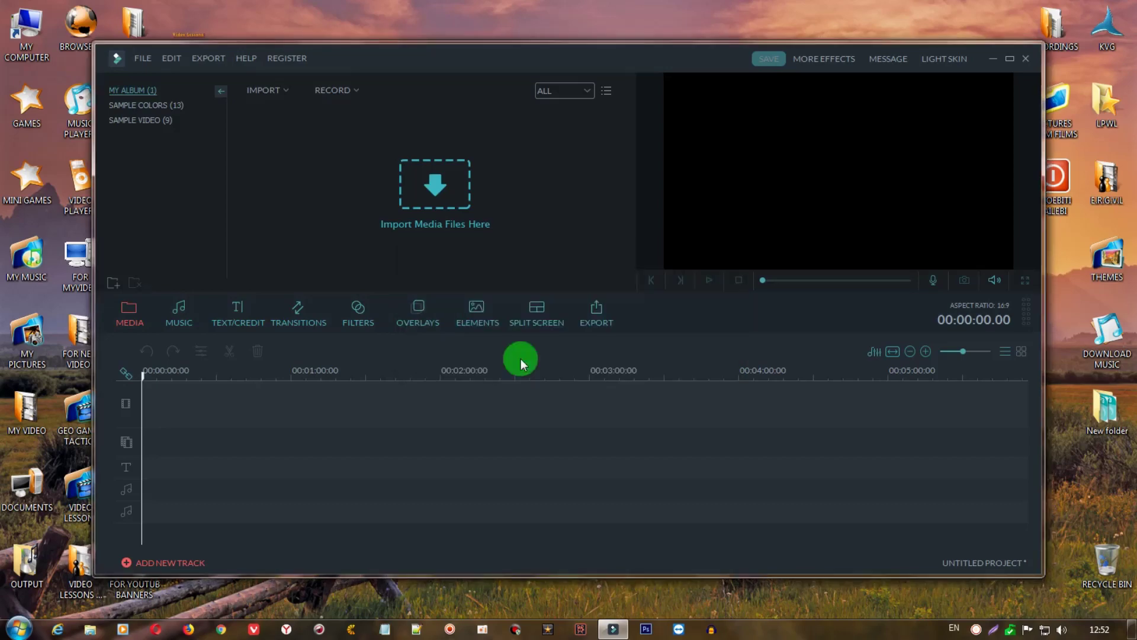
{"action": "left_click_drag", "start_coordinate": [429, 56], "coordinate": [449, 79]}
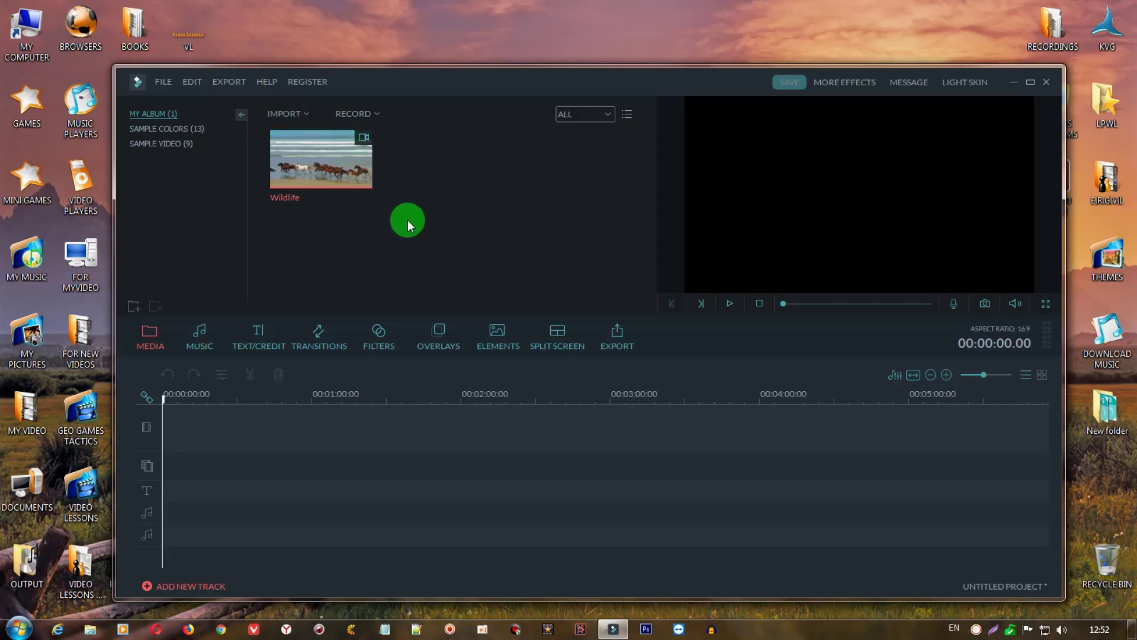
Step: Import the VL PNG logo image from the Desktop into the album
{"action": "left_click", "coordinate": [289, 114]}
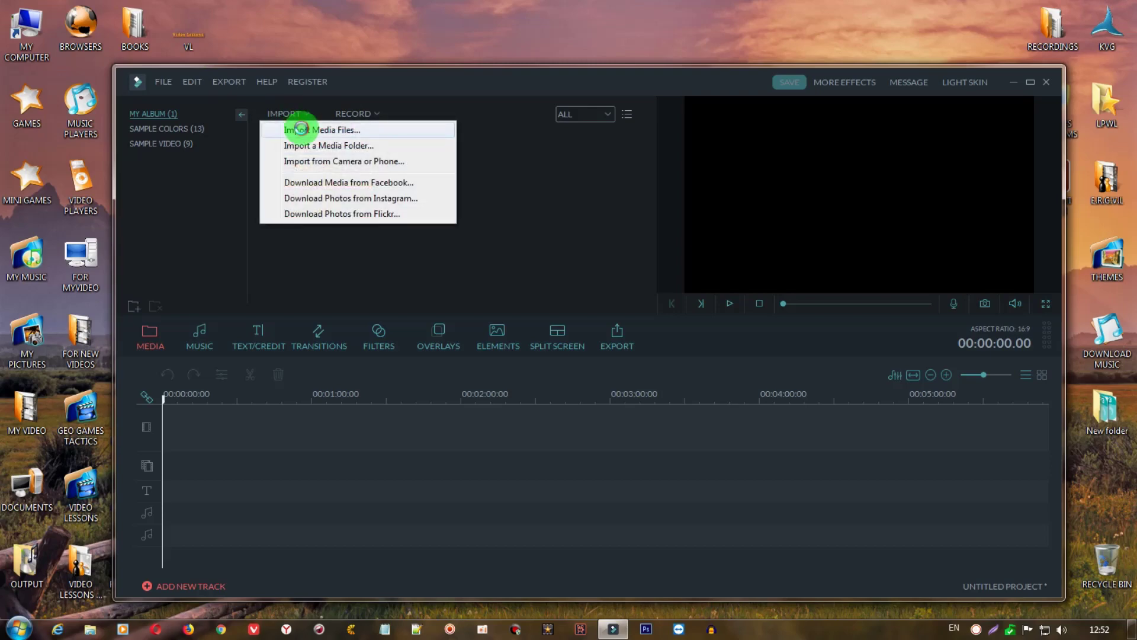
{"action": "left_click", "coordinate": [292, 127]}
{"action": "left_click", "coordinate": [165, 165]}
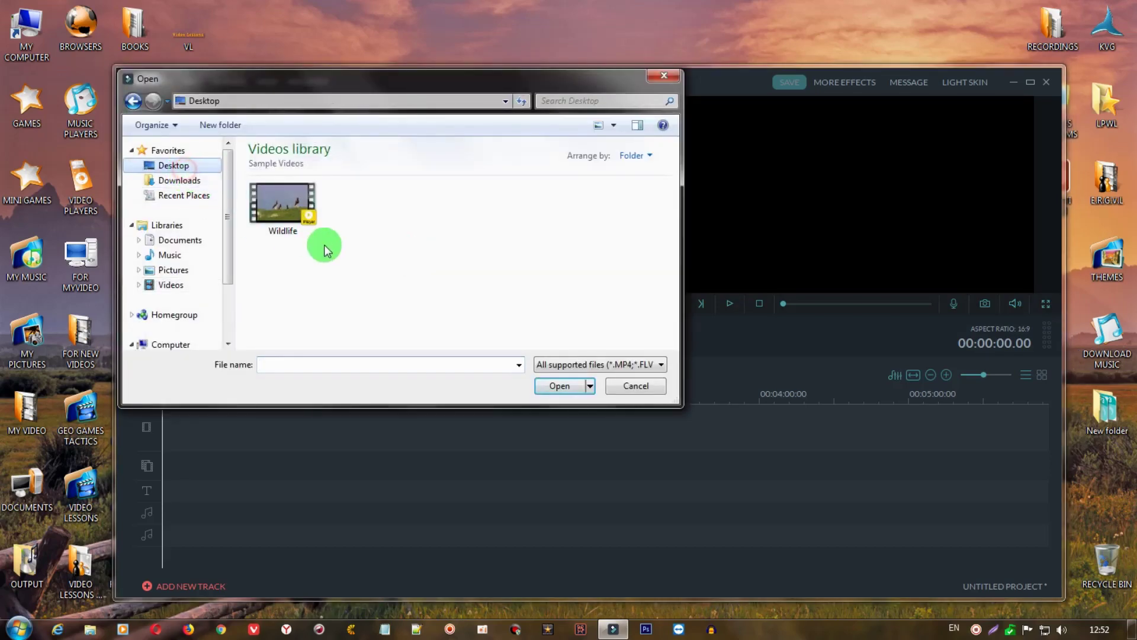
{"action": "scroll", "coordinate": [327, 249], "scroll_direction": "down", "scroll_amount": 5}
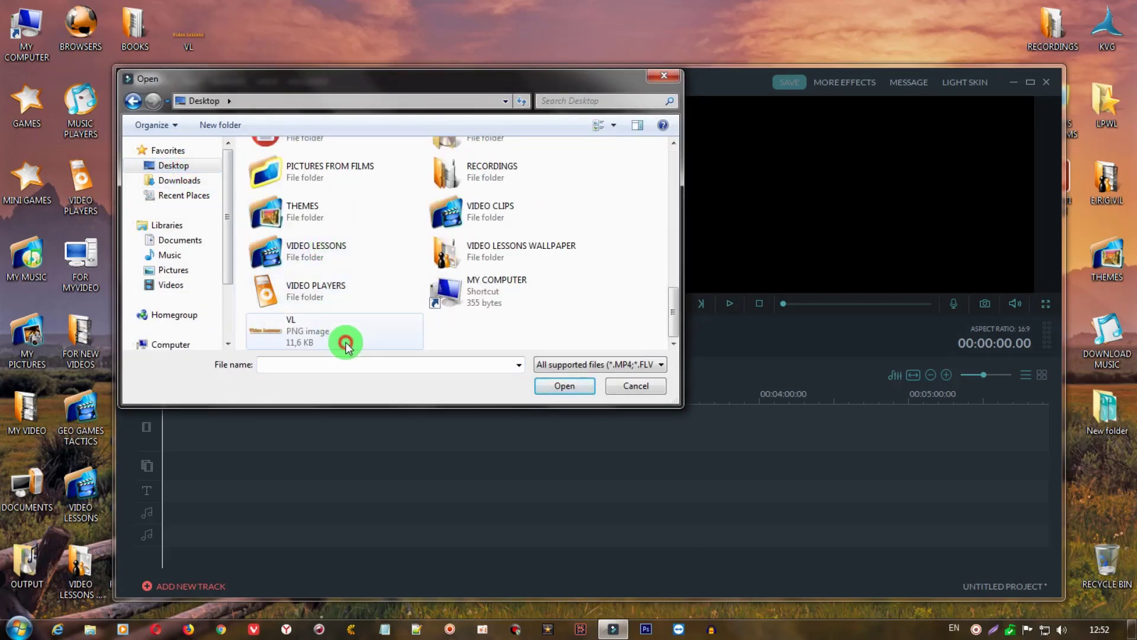
{"action": "left_click", "coordinate": [347, 342]}
{"action": "left_click", "coordinate": [563, 386]}
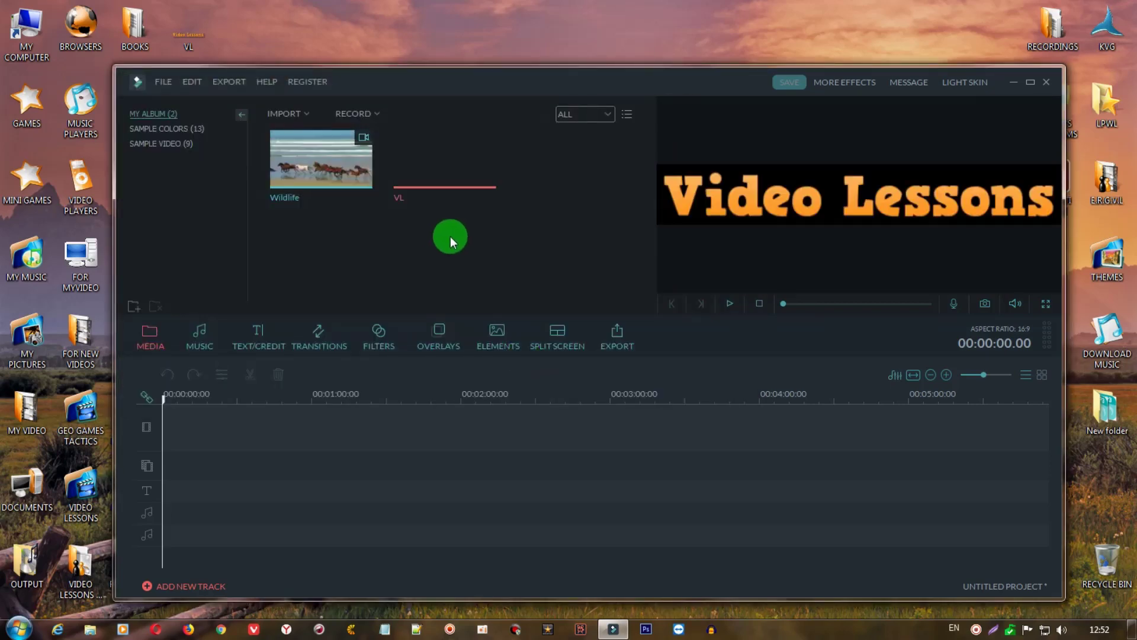
{"action": "left_click", "coordinate": [440, 241]}
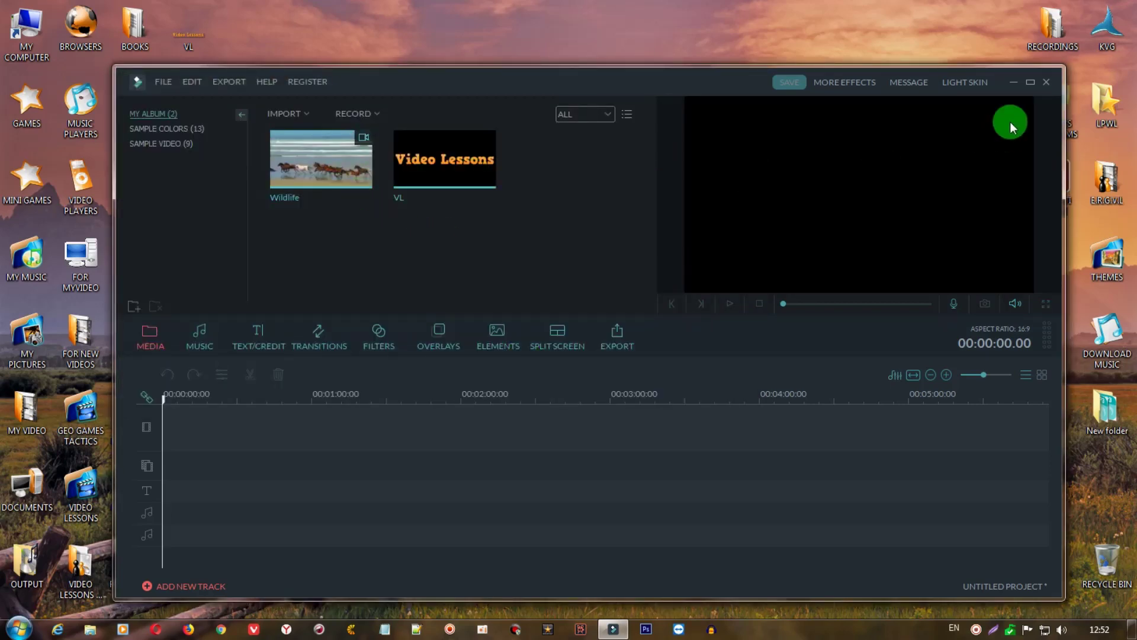
Step: Maximize the editor window and place the Wildlife clip at the start of the video track
{"action": "left_click", "coordinate": [1029, 83]}
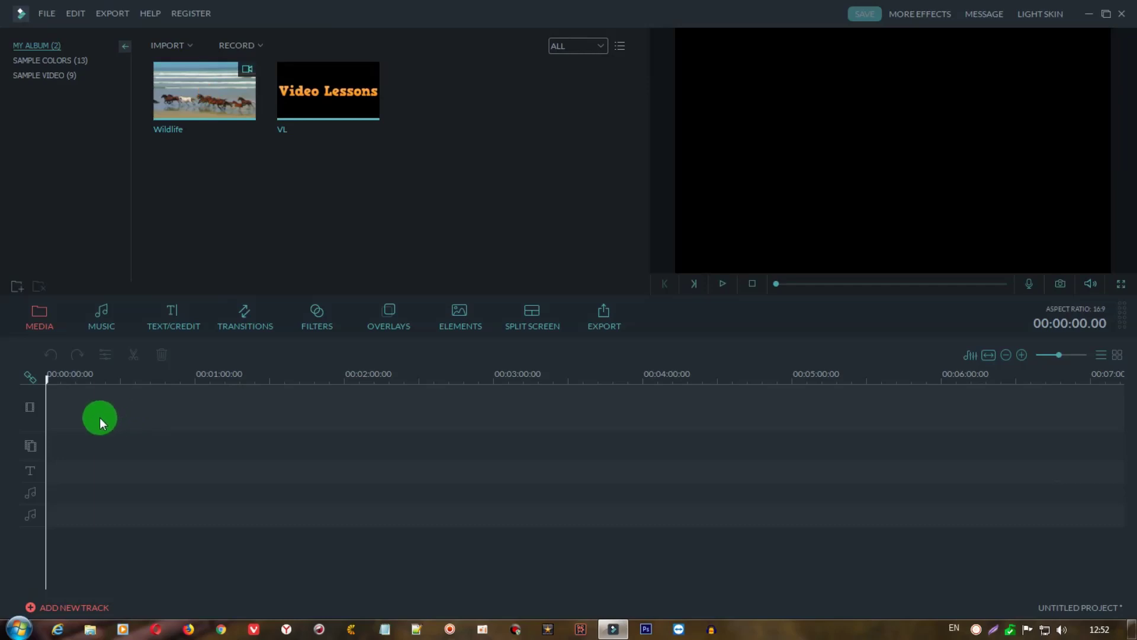
{"action": "left_click_drag", "start_coordinate": [106, 415], "coordinate": [108, 415]}
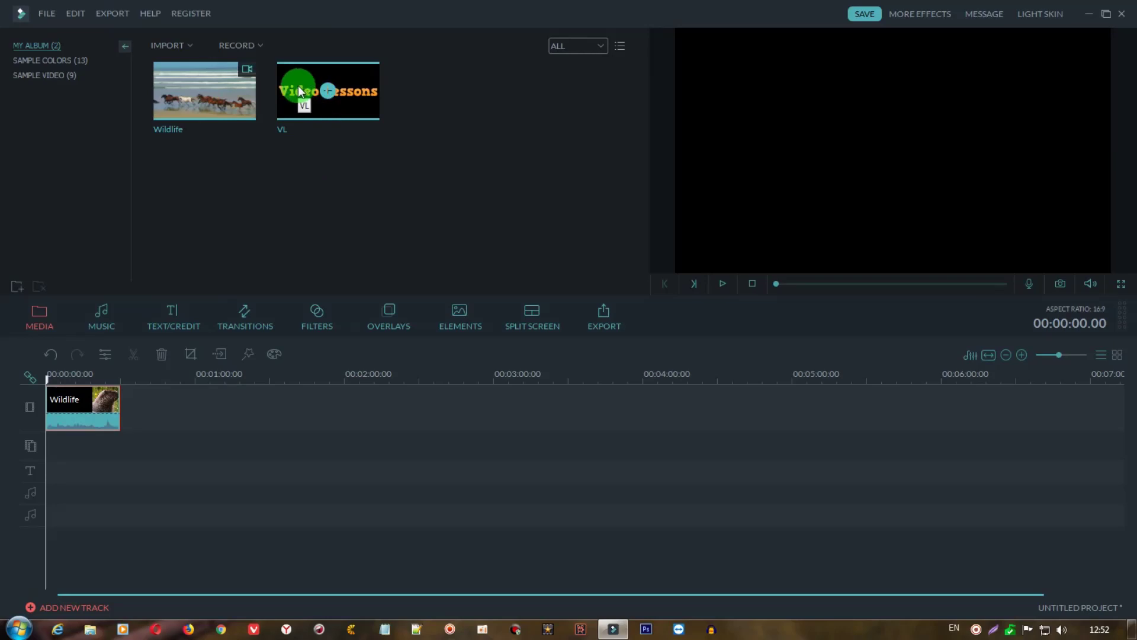
Step: Place the VL image at the start of the overlay track below Wildlife and extend it to the video clip's end
{"action": "left_click_drag", "start_coordinate": [299, 90], "coordinate": [116, 439]}
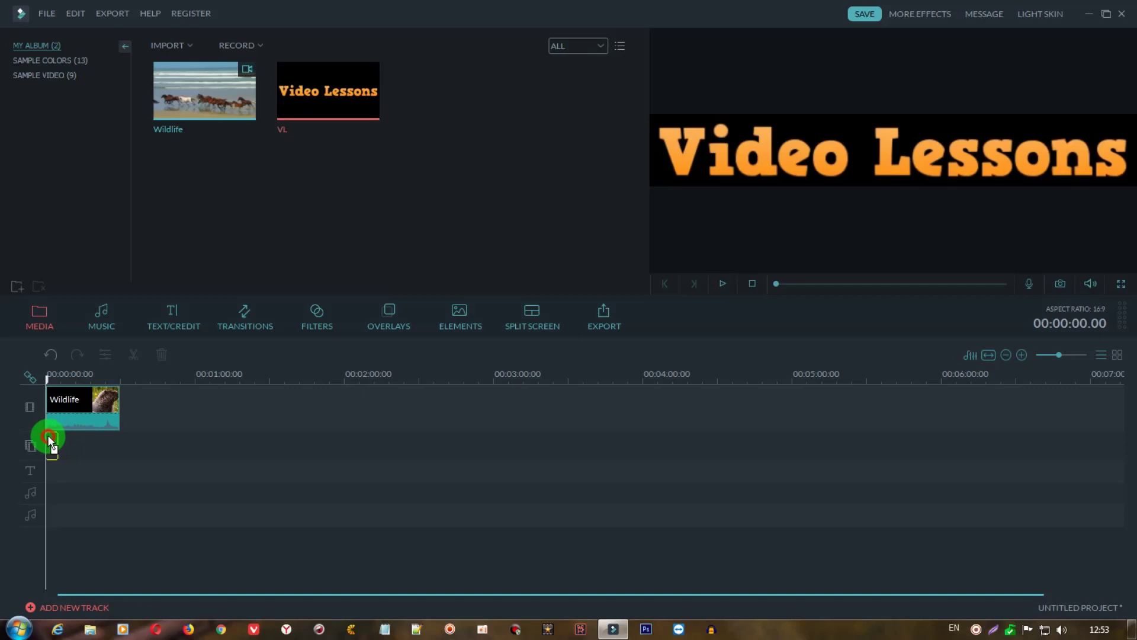
{"action": "left_click_drag", "start_coordinate": [47, 434], "coordinate": [47, 435]}
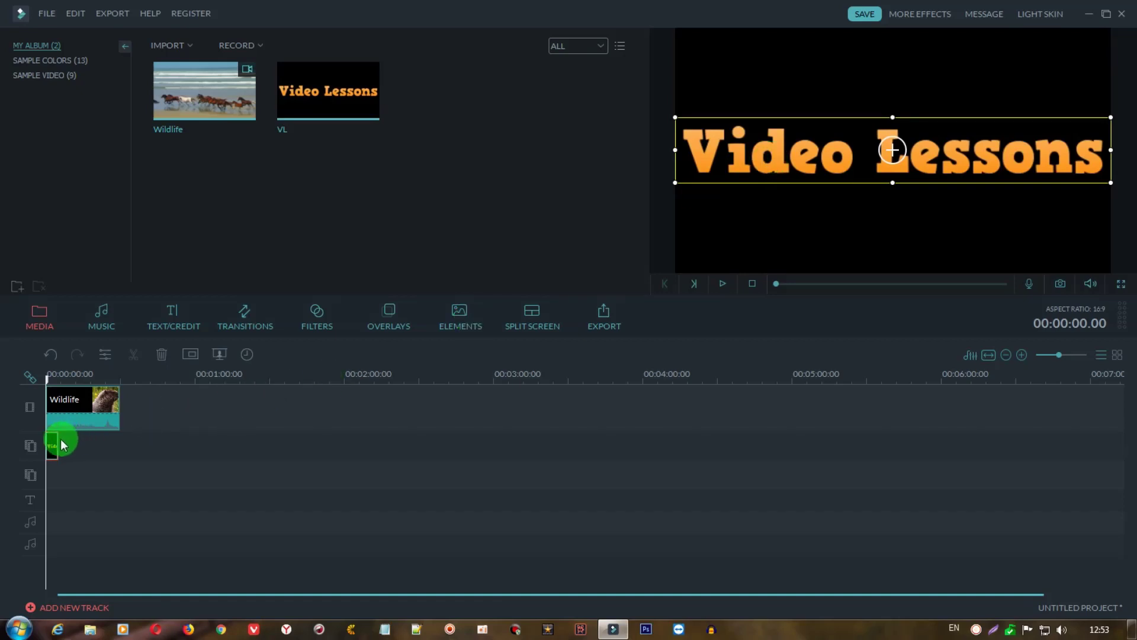
{"action": "left_click_drag", "start_coordinate": [58, 442], "coordinate": [120, 438]}
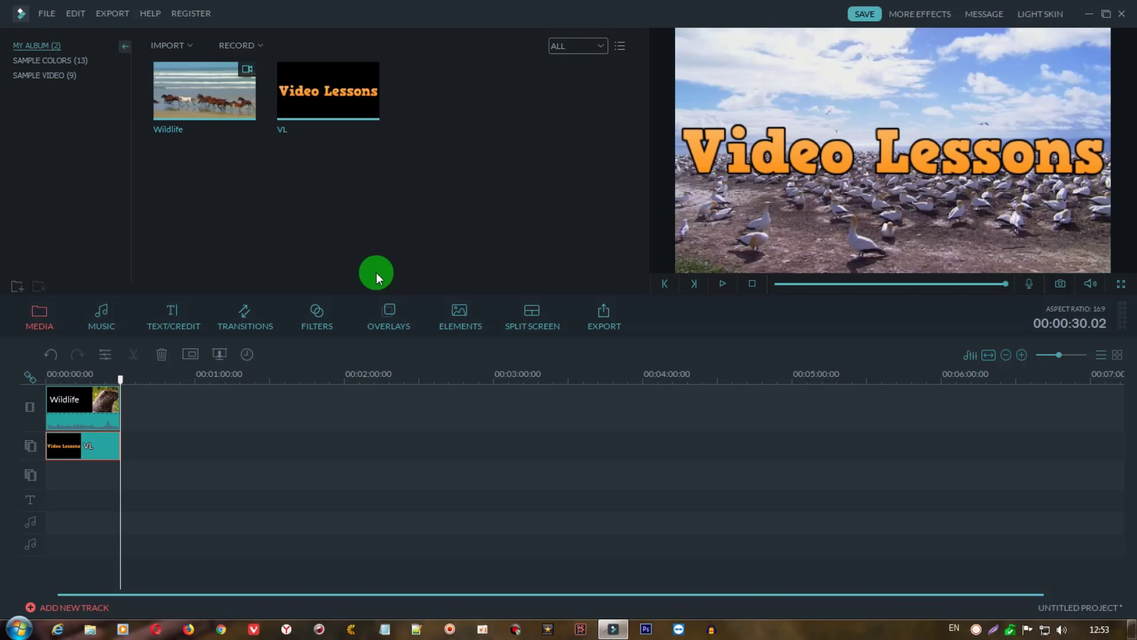
Step: Apply the Zoom out 2 motion to the VL overlay clip and check it in full screen
{"action": "double_click", "coordinate": [69, 450]}
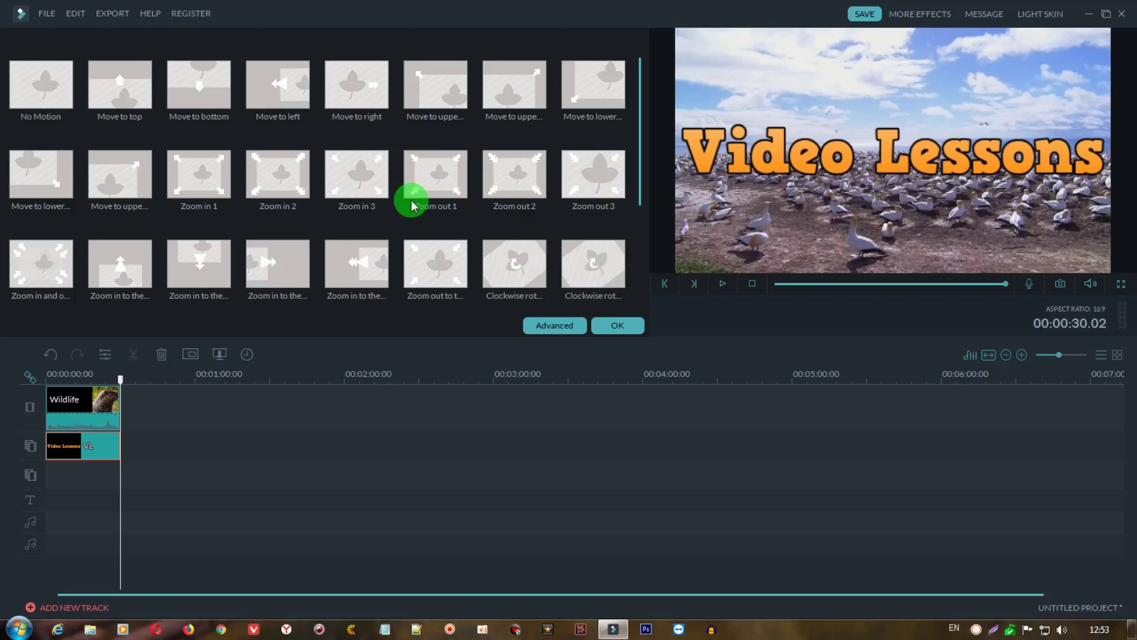
{"action": "left_click", "coordinate": [211, 259]}
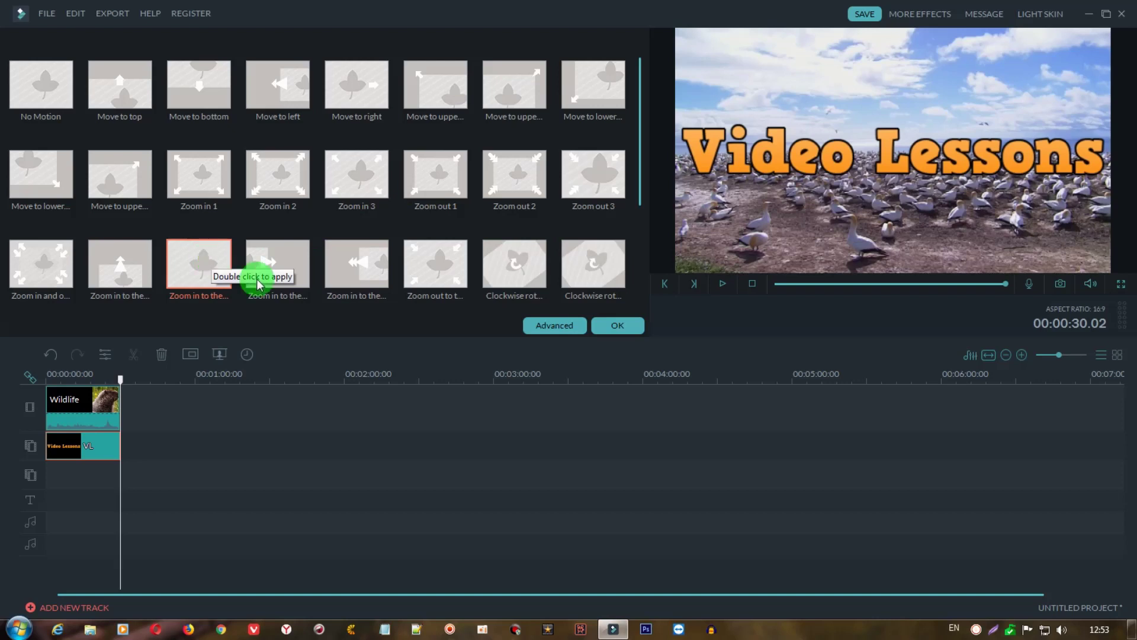
{"action": "left_click", "coordinate": [739, 150]}
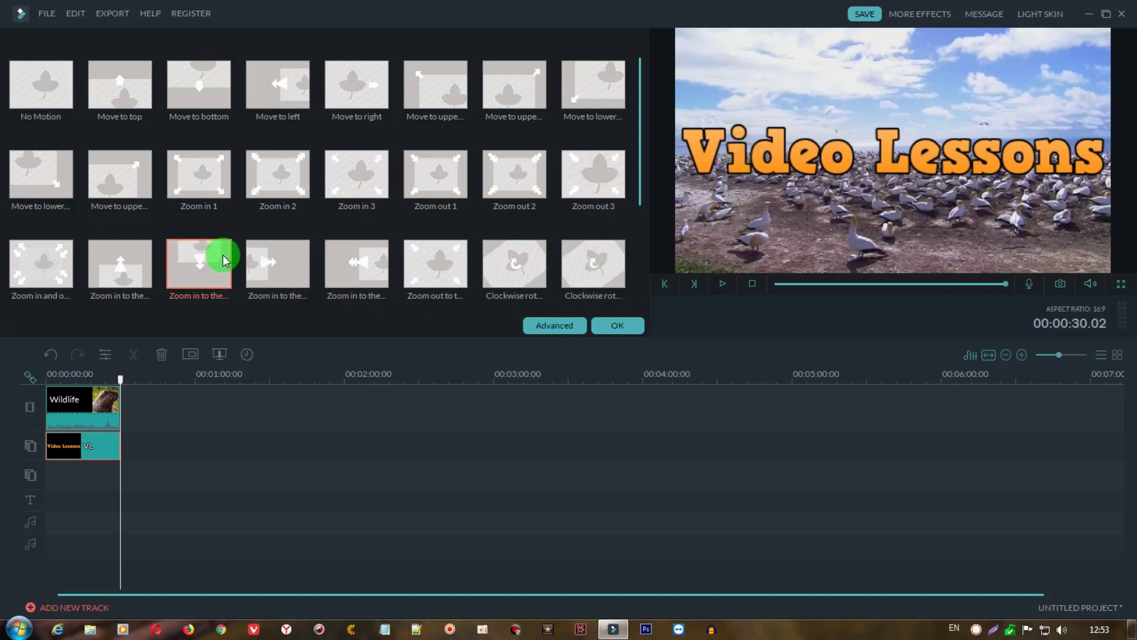
{"action": "double_click", "coordinate": [192, 259]}
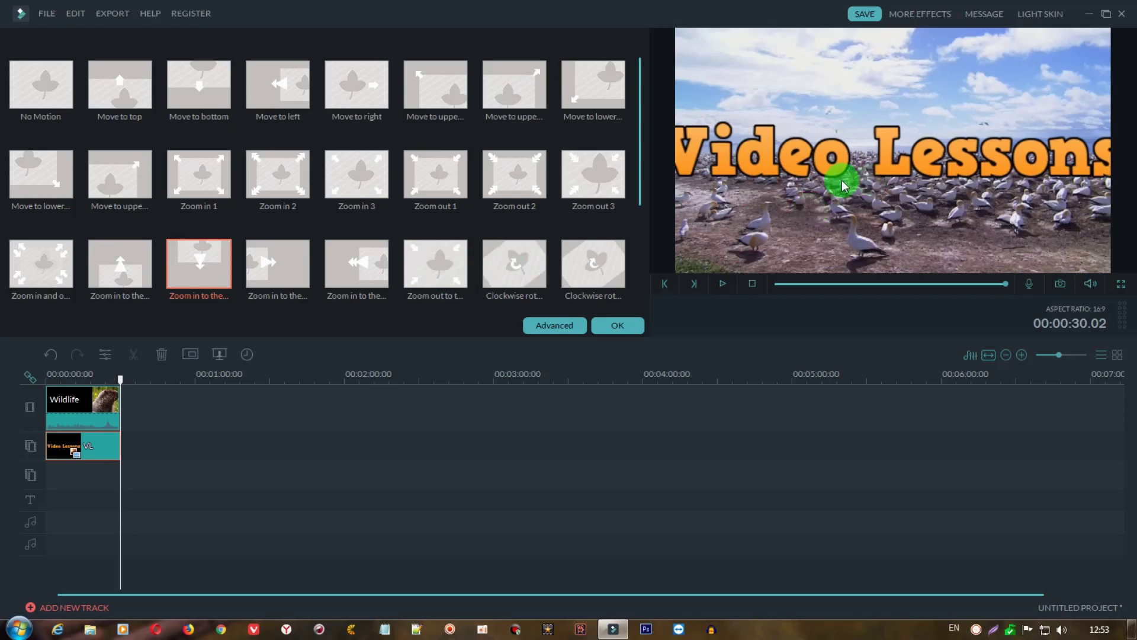
{"action": "left_click", "coordinate": [513, 180]}
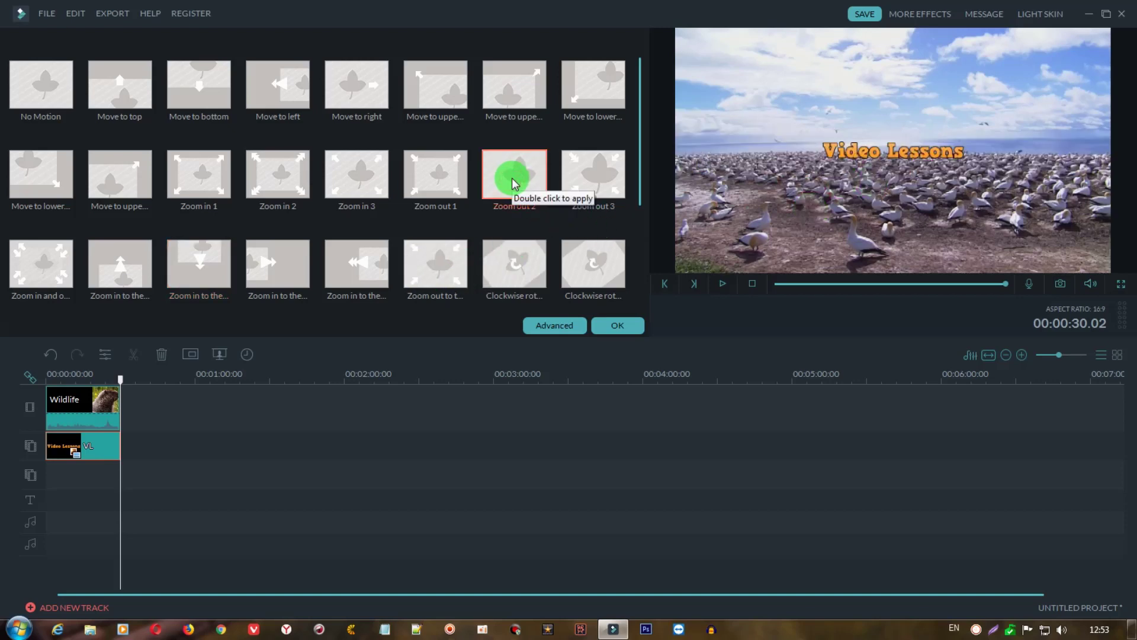
{"action": "double_click", "coordinate": [873, 148]}
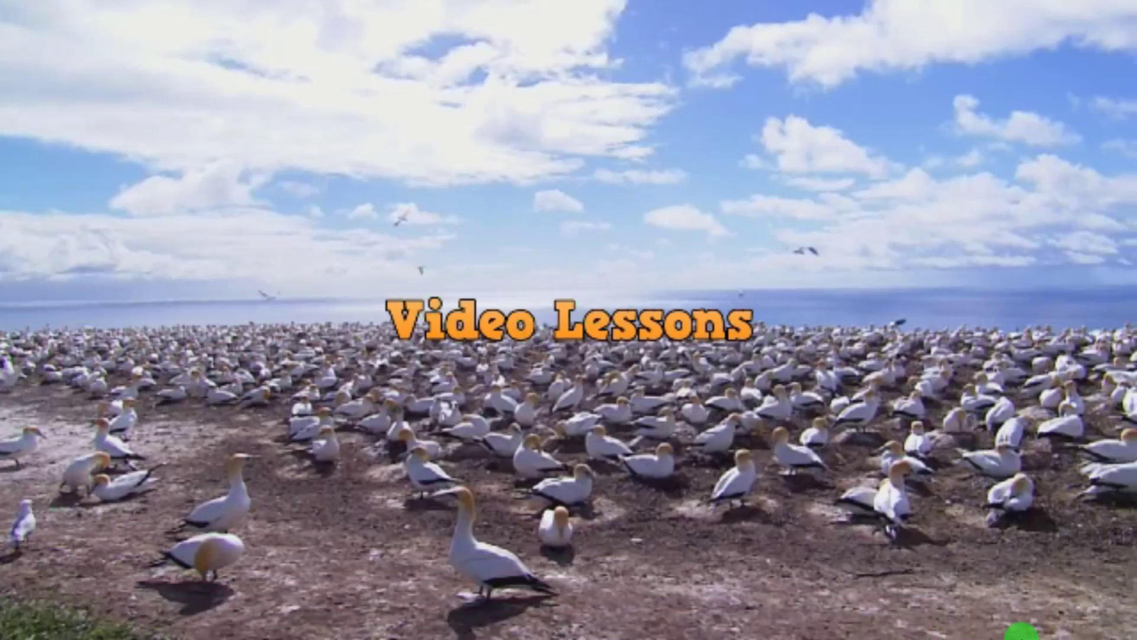
{"action": "left_click", "coordinate": [1120, 586]}
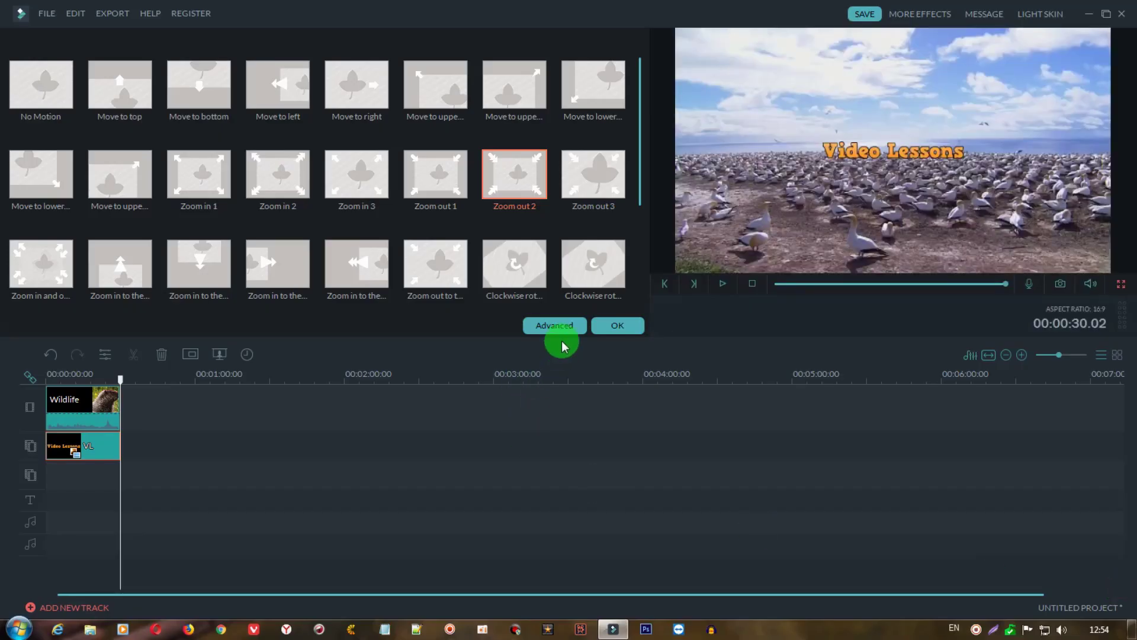
{"action": "left_click", "coordinate": [608, 326]}
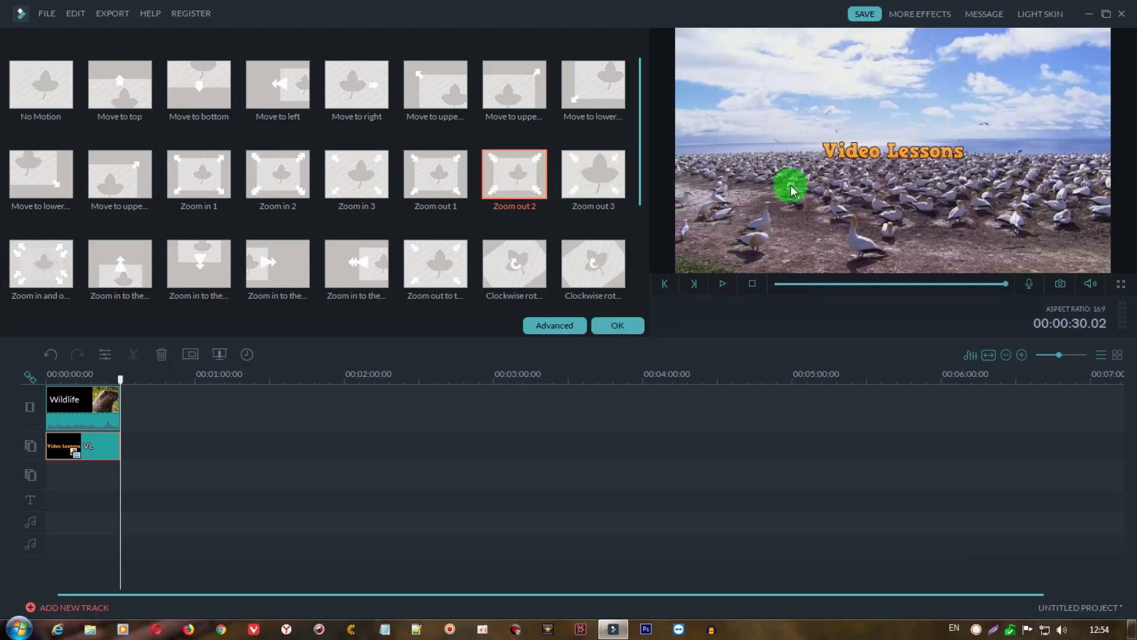
{"action": "left_click", "coordinate": [629, 330]}
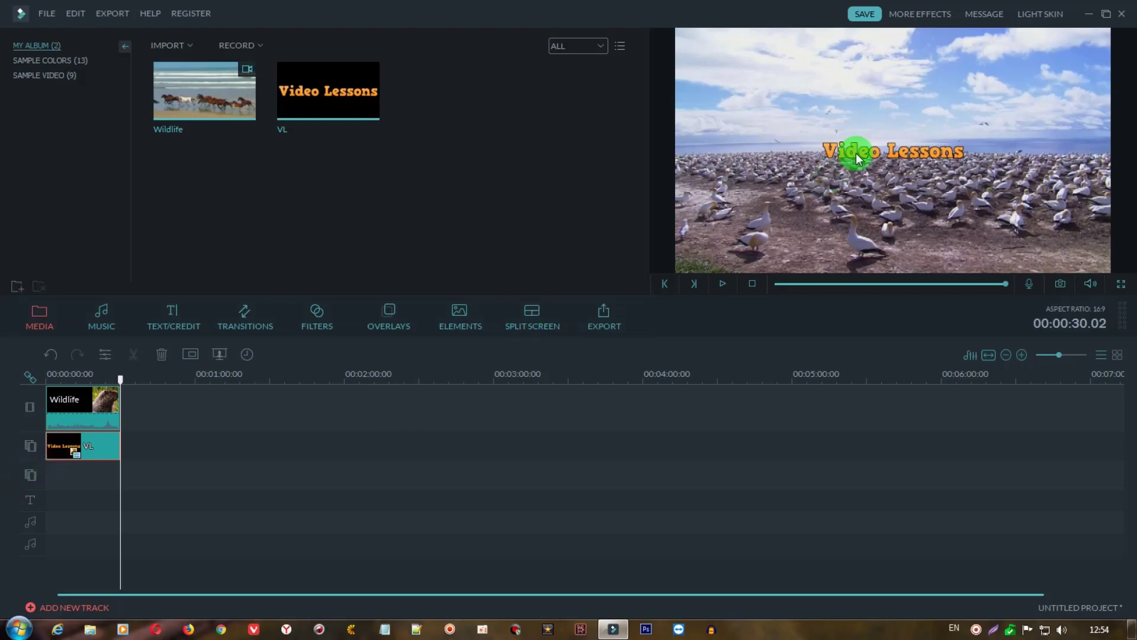
Step: Shrink the VL overlay logo to about a third of the frame width and place it in the frame's lower-right corner
{"action": "left_click", "coordinate": [340, 101]}
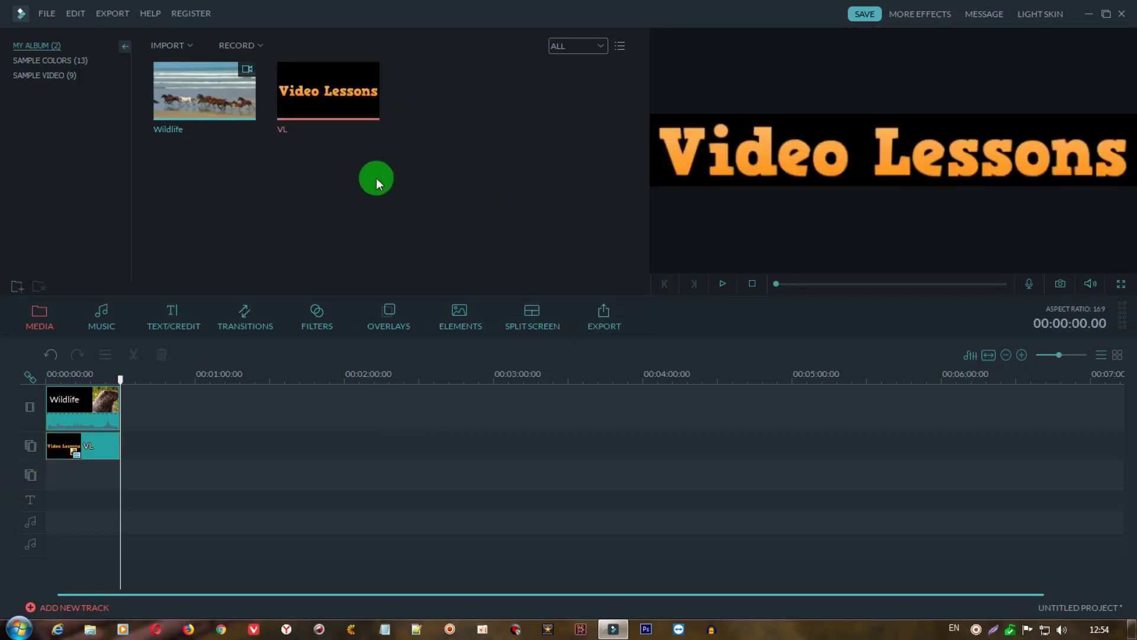
{"action": "left_click", "coordinate": [66, 453]}
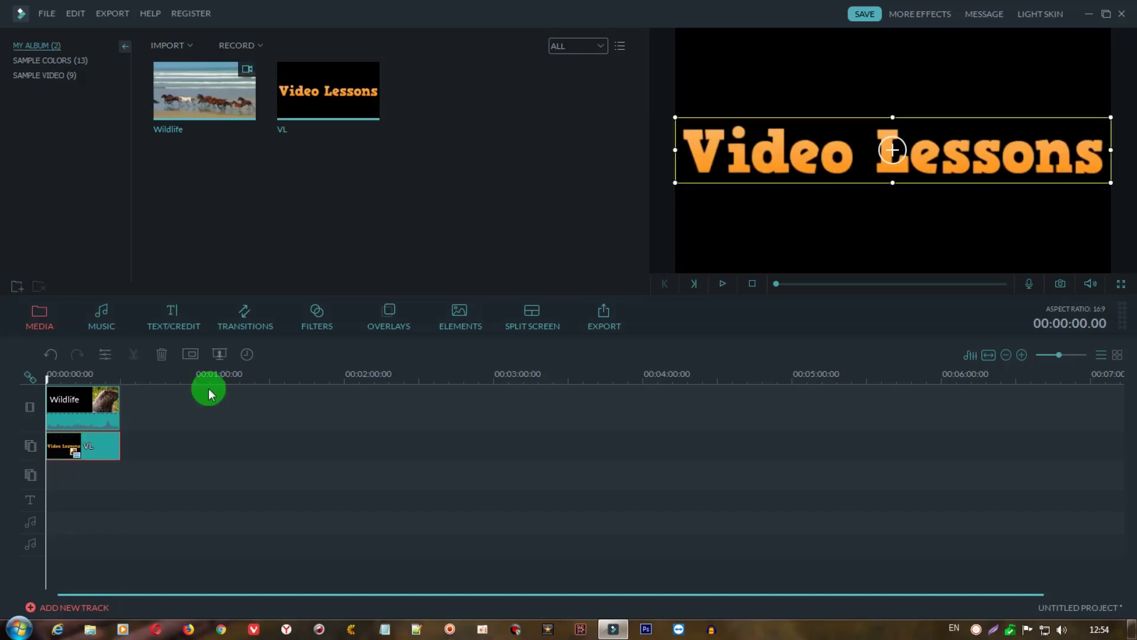
{"action": "left_click_drag", "start_coordinate": [676, 117], "coordinate": [989, 253]}
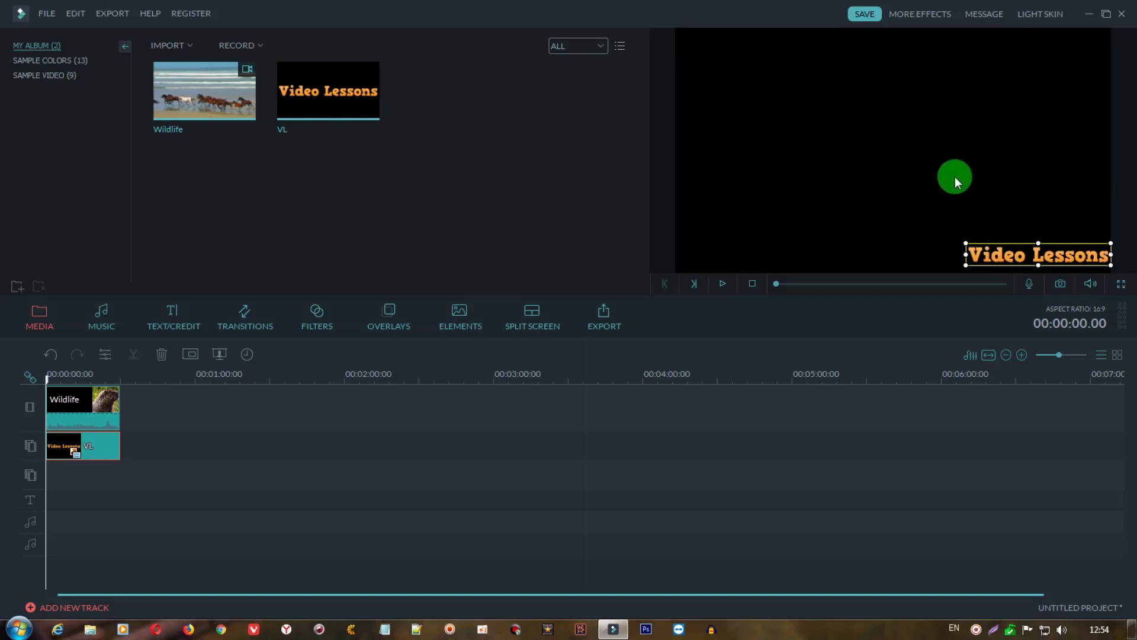
Step: Play the project to check the logo over the video, dismissing the preview performance notice for good, and pause playback
{"action": "left_click", "coordinate": [719, 283]}
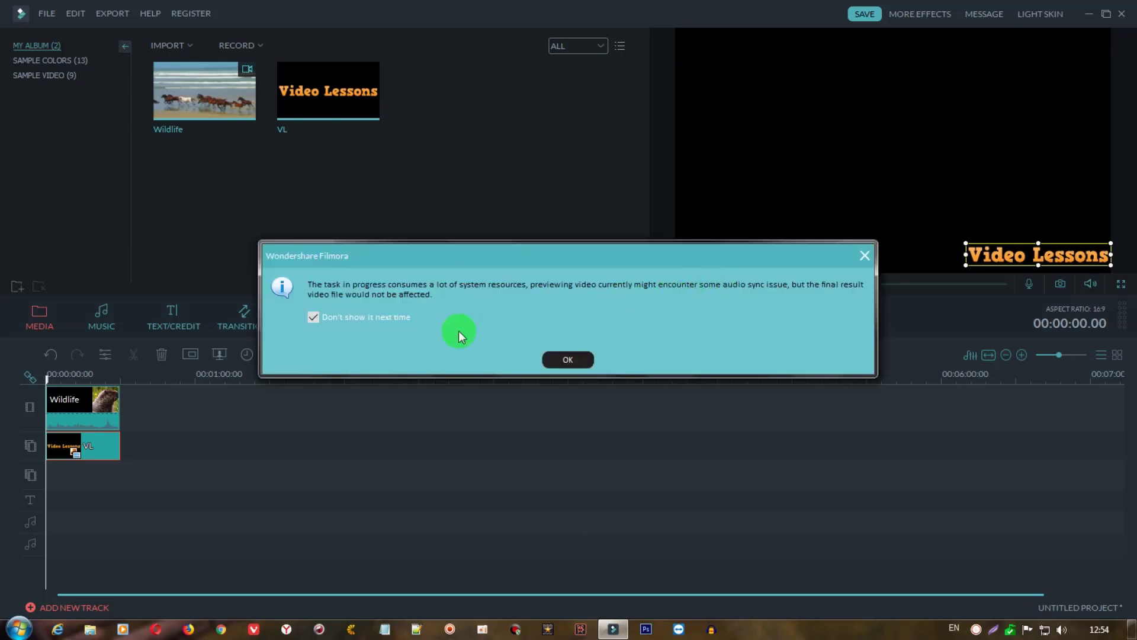
{"action": "left_click", "coordinate": [396, 318]}
{"action": "left_click", "coordinate": [567, 359]}
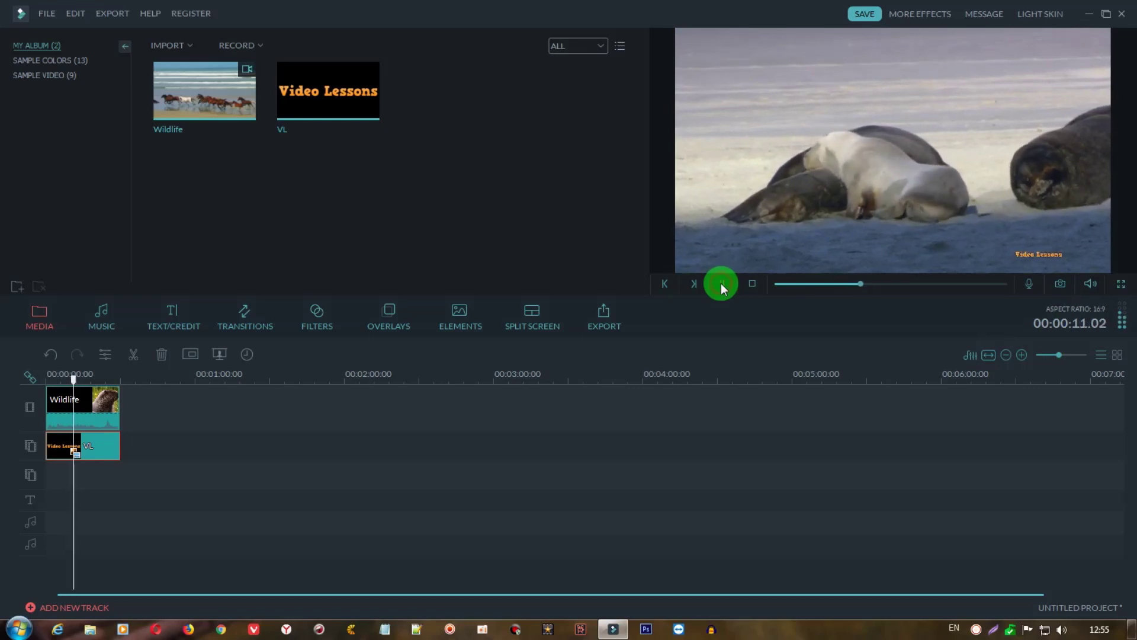
{"action": "left_click", "coordinate": [721, 283]}
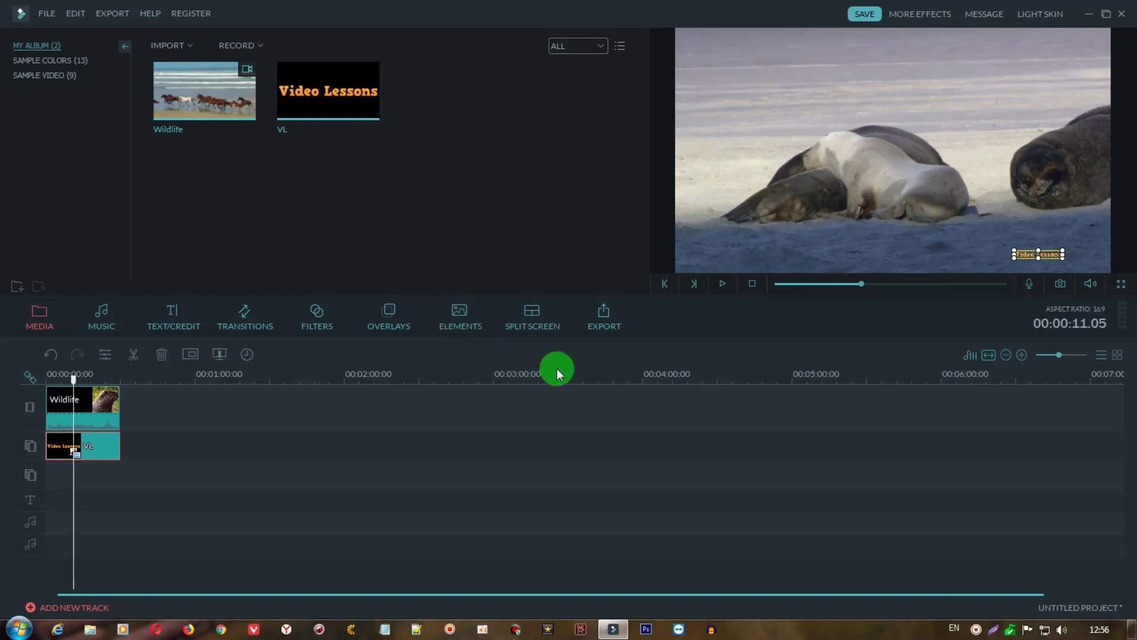
Step: Set the WMV export resolution to 1440*1080 and leave the output settings without exporting
{"action": "left_click", "coordinate": [598, 324]}
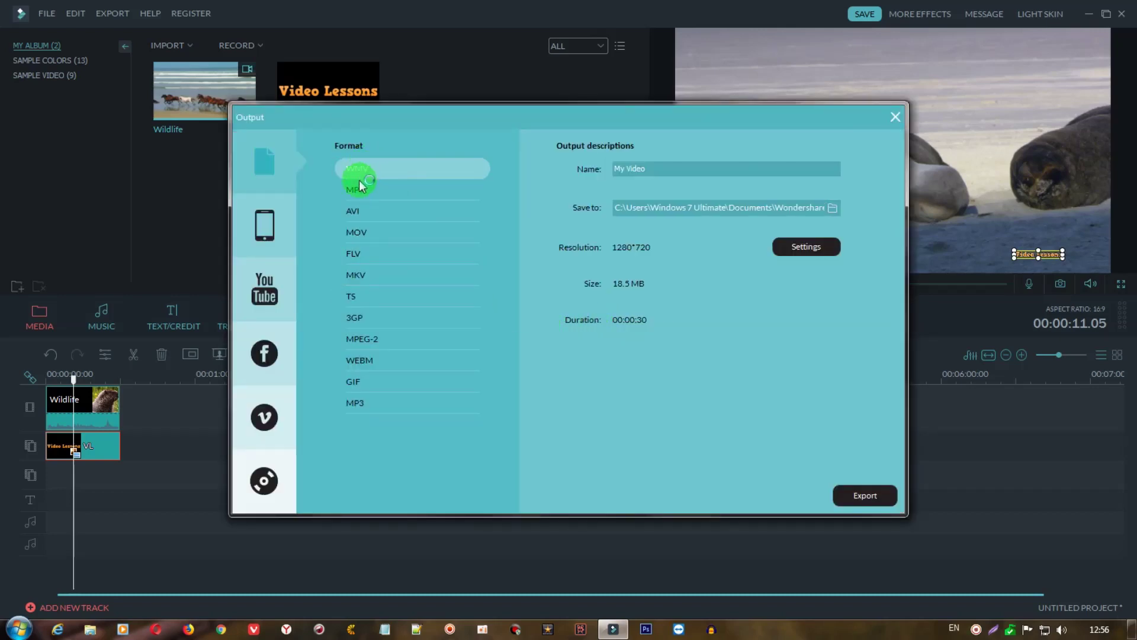
{"action": "left_click", "coordinate": [798, 248]}
{"action": "left_click", "coordinate": [700, 263]}
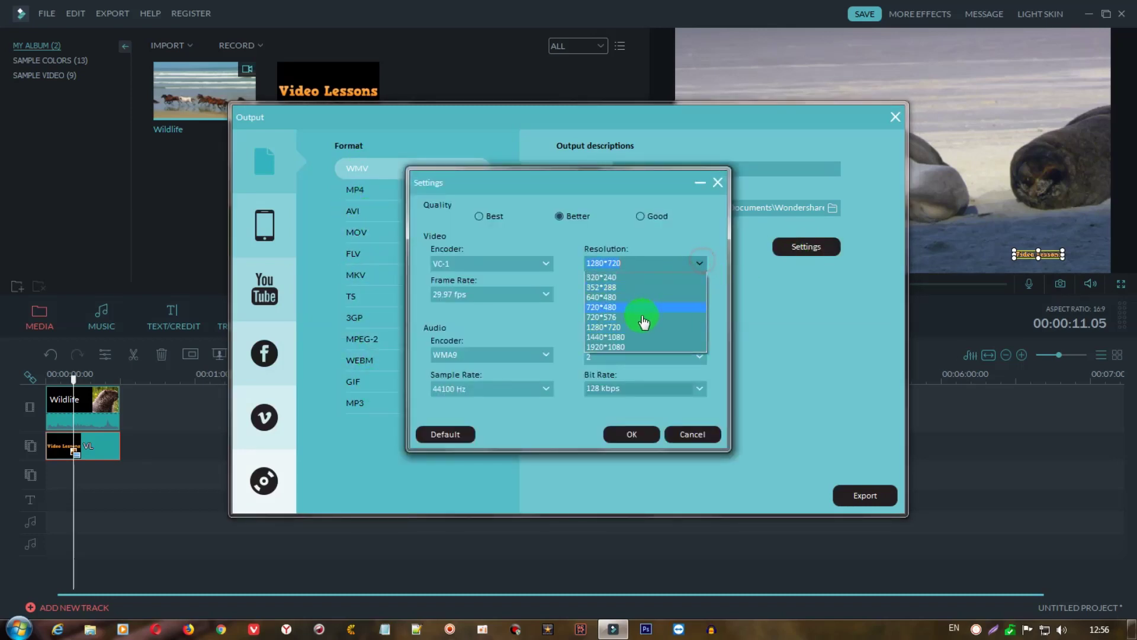
{"action": "left_click", "coordinate": [642, 336]}
{"action": "left_click", "coordinate": [631, 434]}
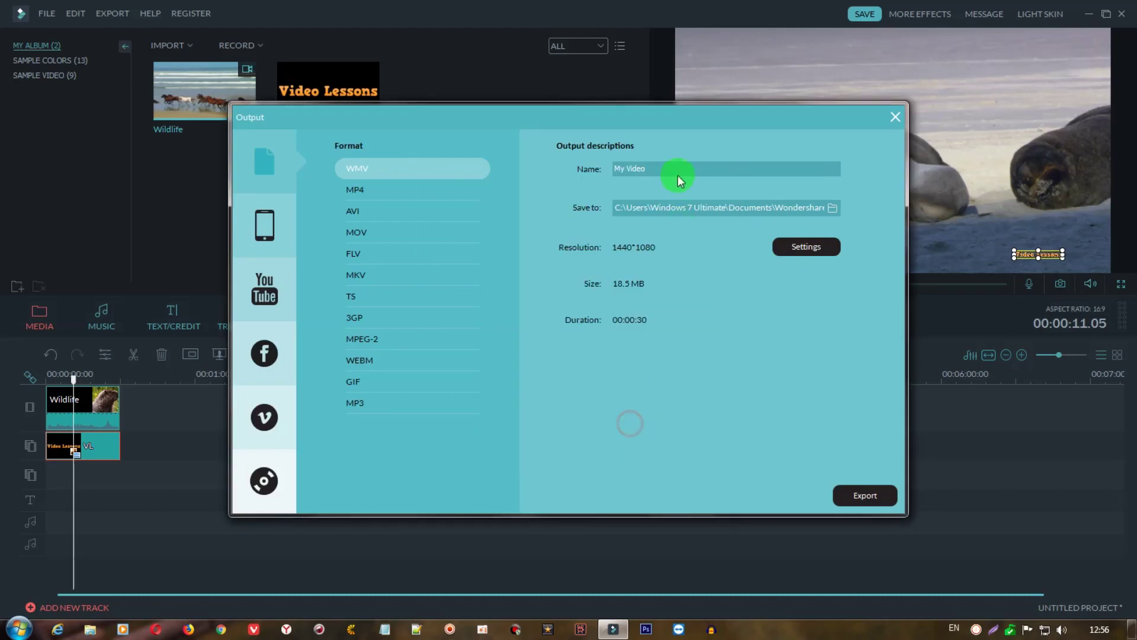
{"action": "left_click_drag", "start_coordinate": [678, 181], "coordinate": [602, 173]}
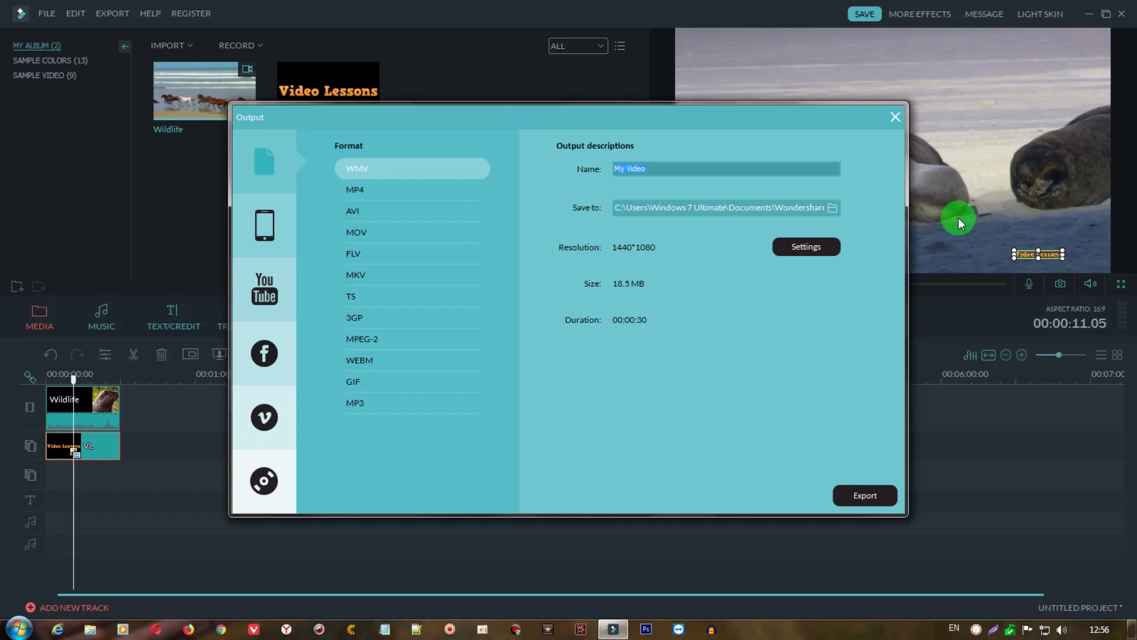
{"action": "left_click", "coordinate": [894, 117]}
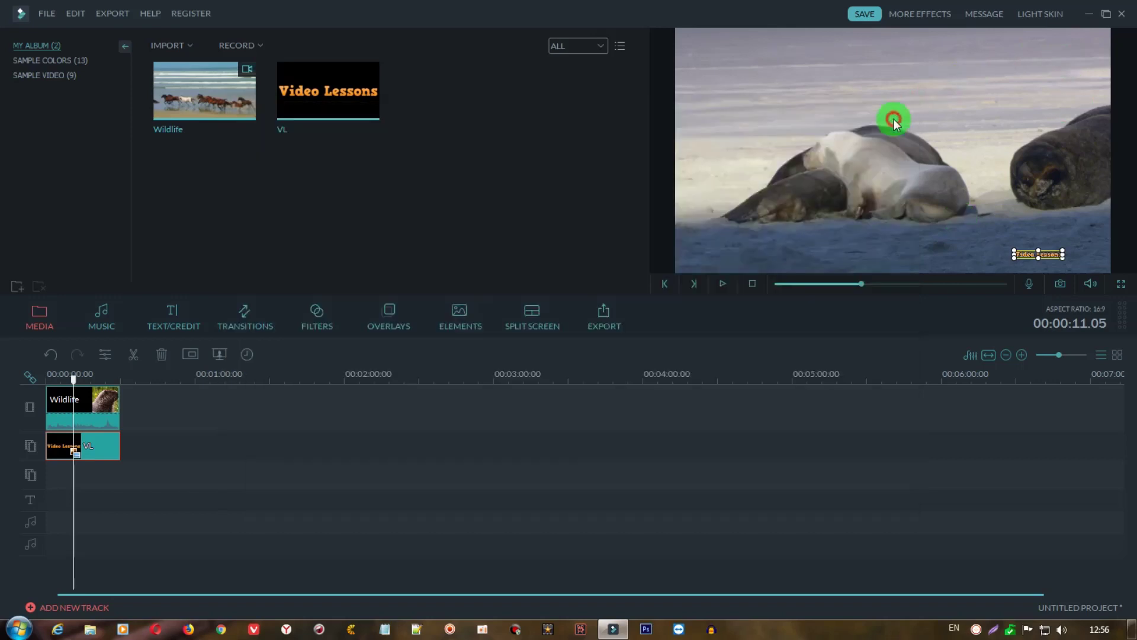
Step: Close Filmora without saving the project changes
{"action": "left_click", "coordinate": [1123, 14]}
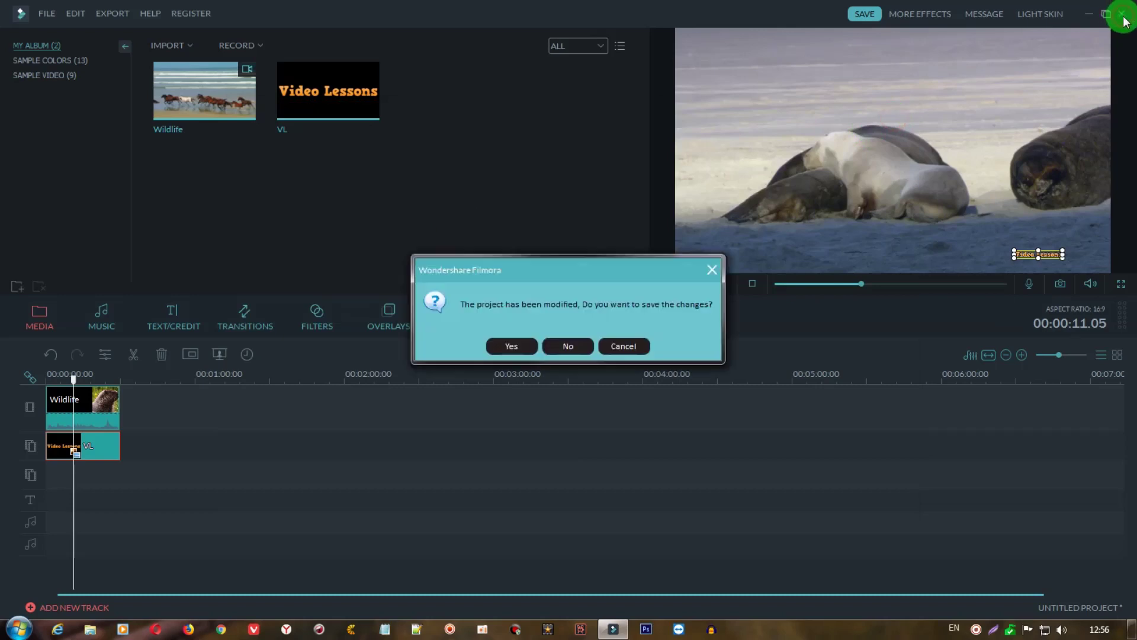
{"action": "left_click", "coordinate": [556, 345]}
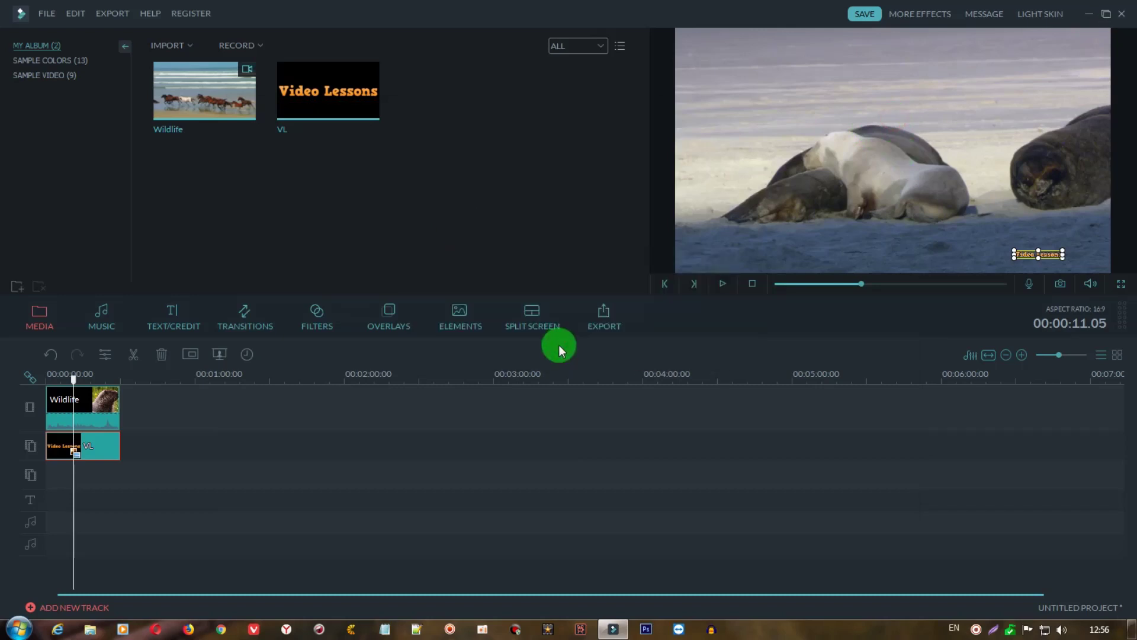